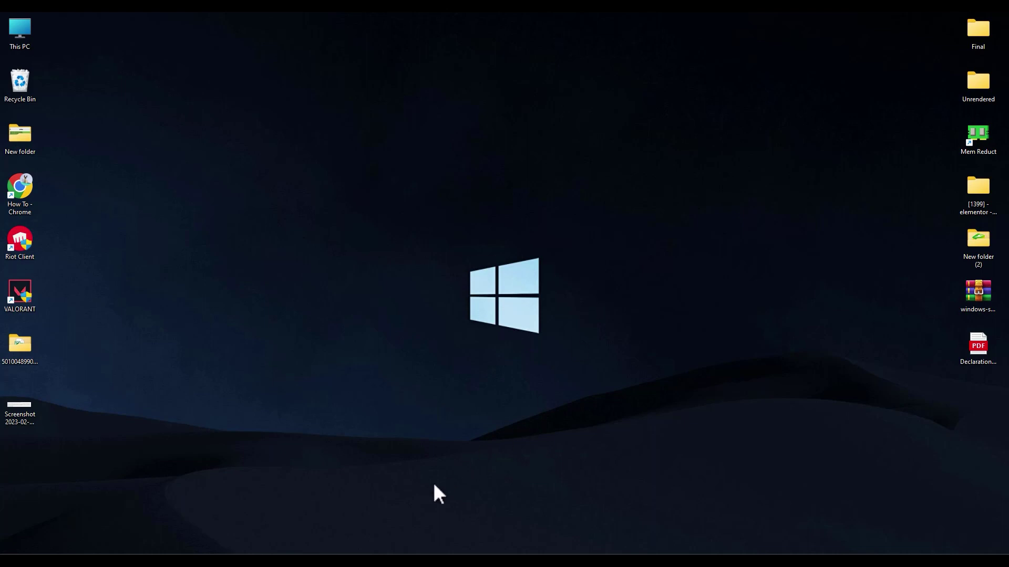
# Open the storage usage of local disk C: in Windows Settings and view its System & reserved breakdown.
pyautogui.rightClick(414, 560)
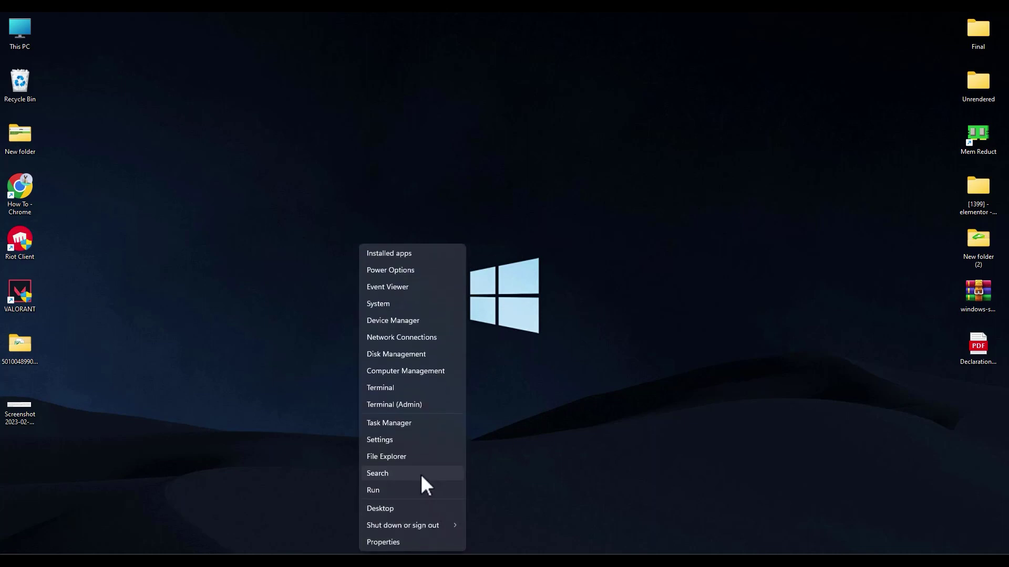
pyautogui.click(415, 440)
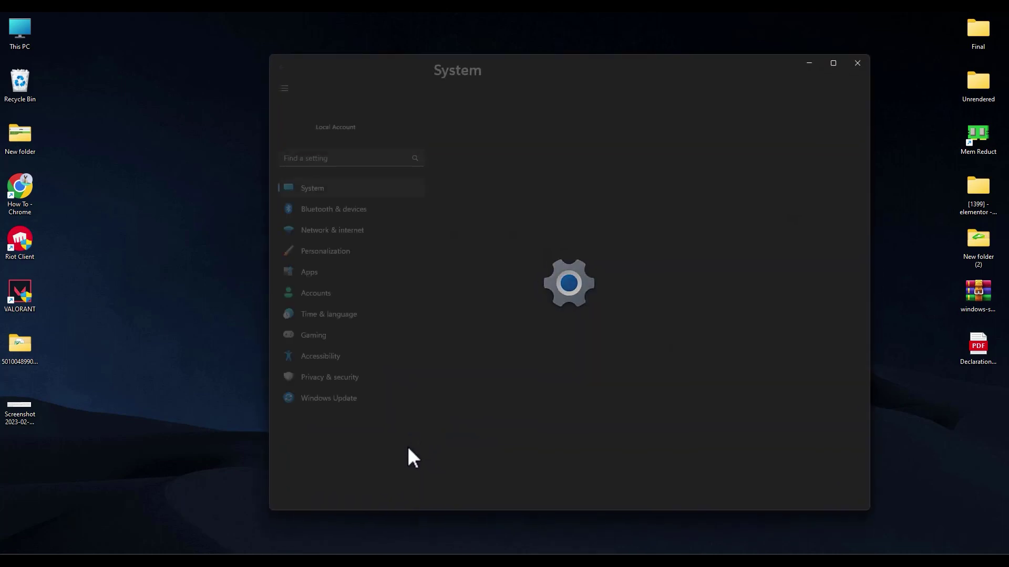
pyautogui.click(520, 376)
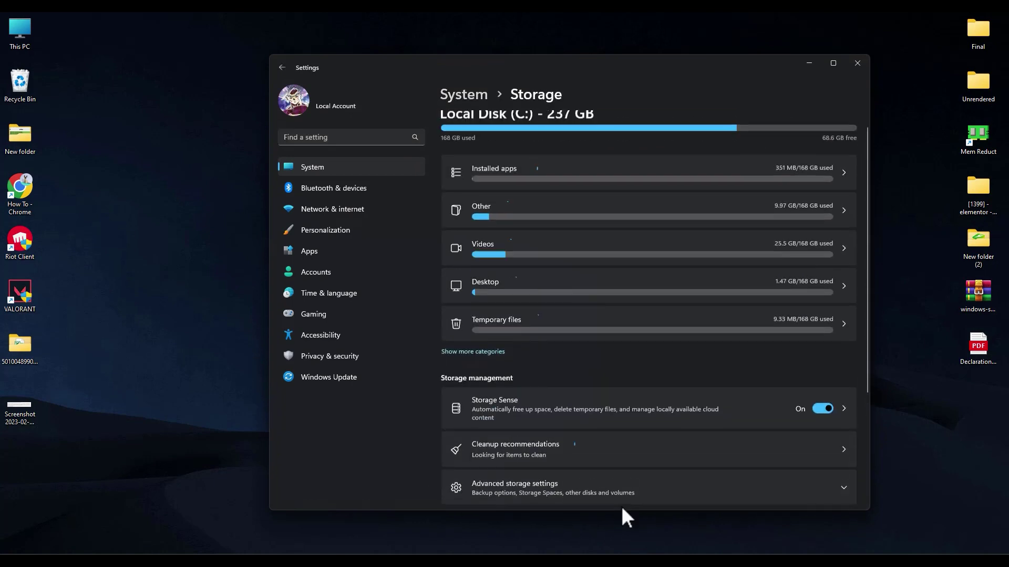
pyautogui.scroll(-3, 635, 382)
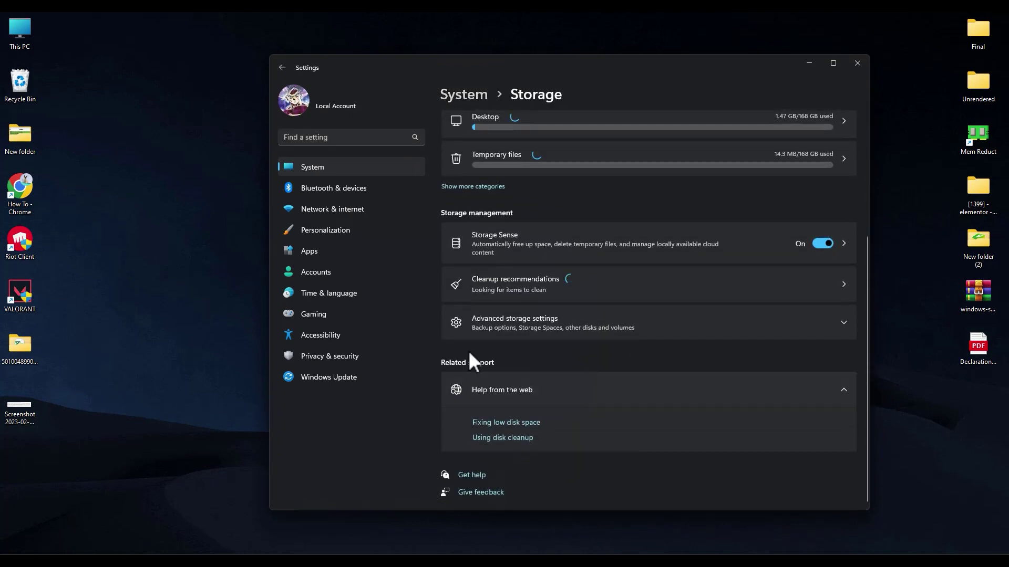
pyautogui.click(543, 327)
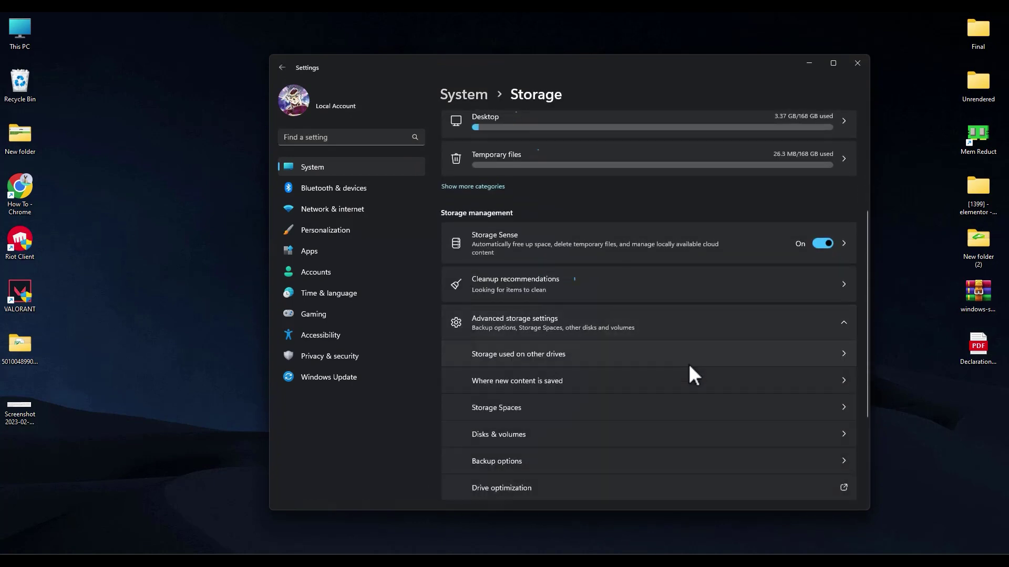
pyautogui.click(619, 351)
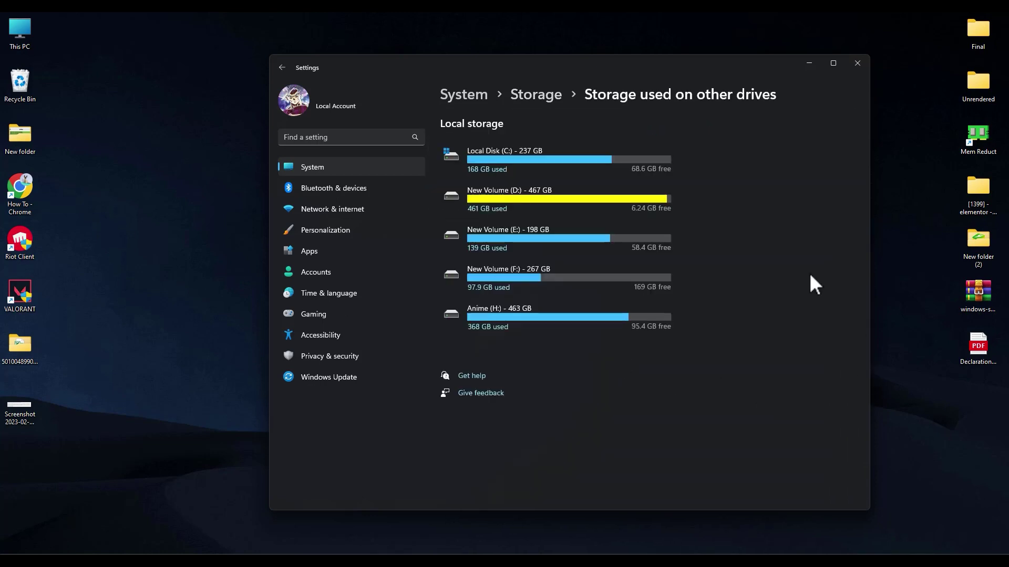
pyautogui.click(560, 158)
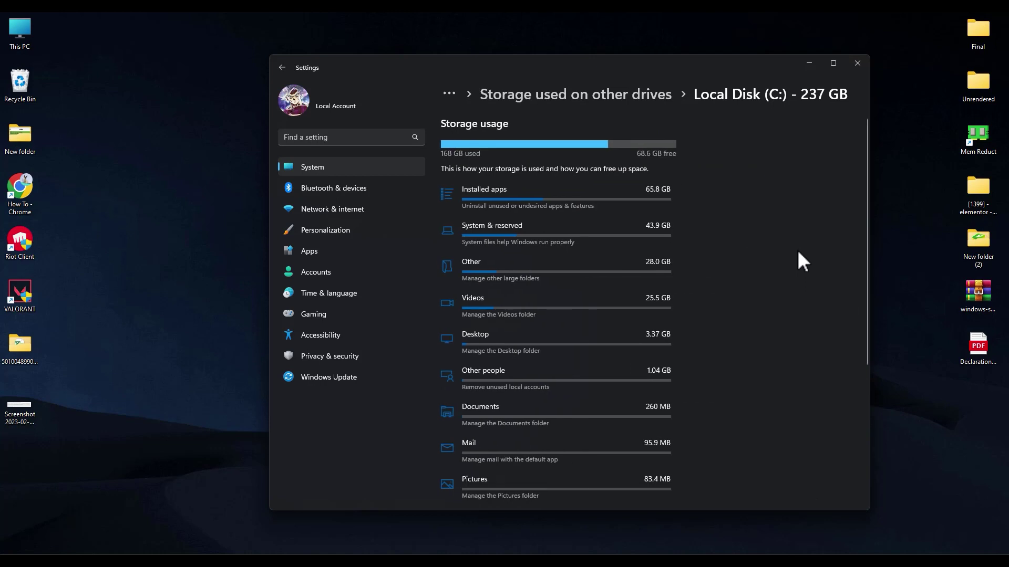
pyautogui.click(550, 227)
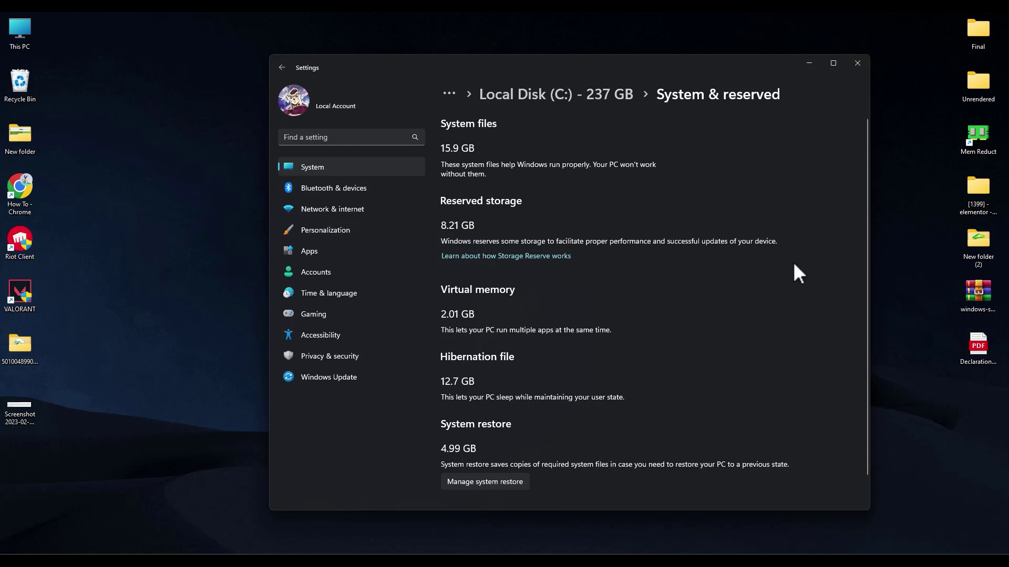
# Open the advanced system settings from the System About page and move the System Properties dialog over the Settings window.
pyautogui.click(315, 164)
pyautogui.scroll(-4, 668, 271)
pyautogui.scroll(-1, 668, 264)
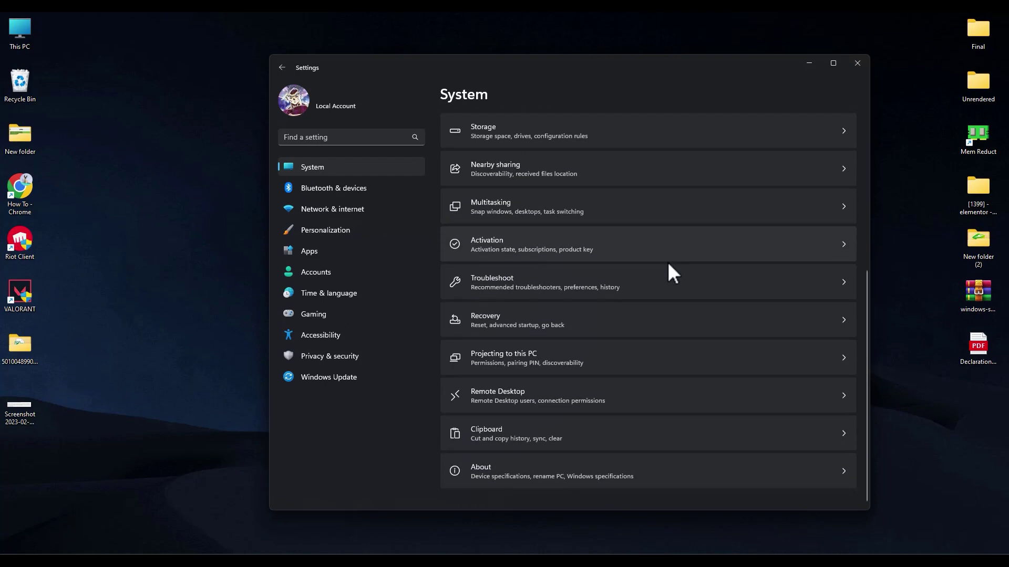
pyautogui.click(630, 475)
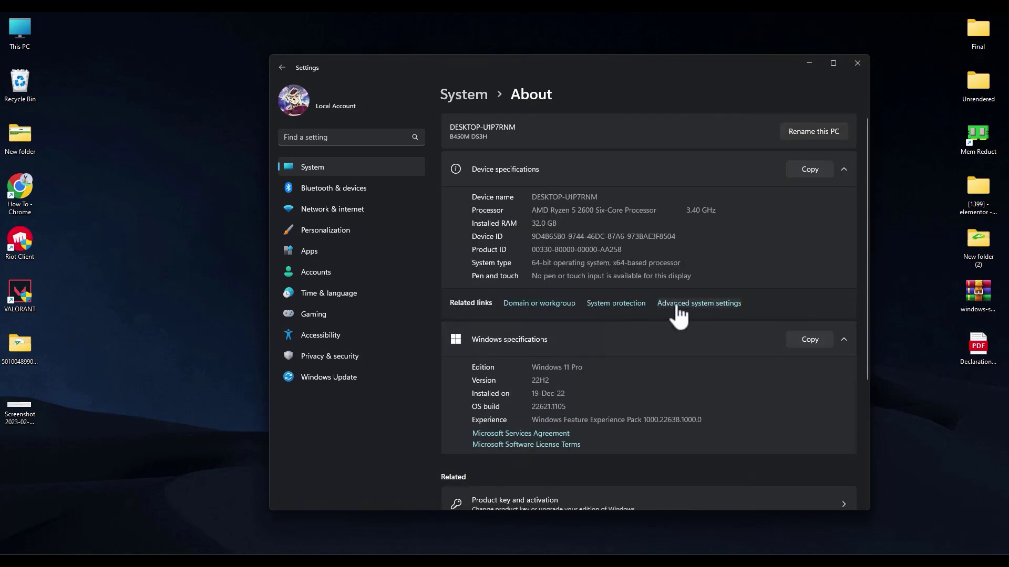
pyautogui.click(677, 307)
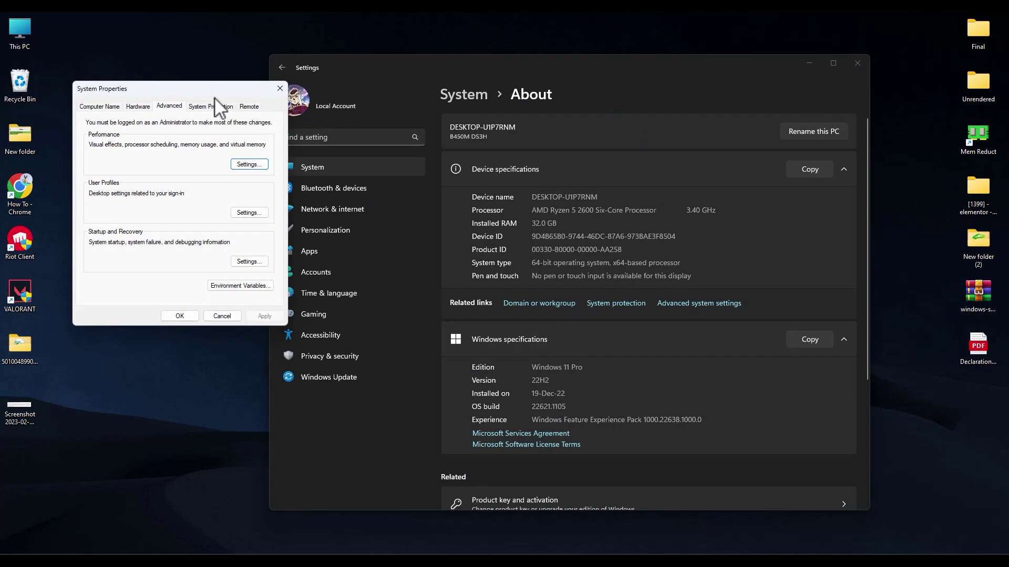
pyautogui.moveTo(188, 98); pyautogui.dragTo(600, 218)
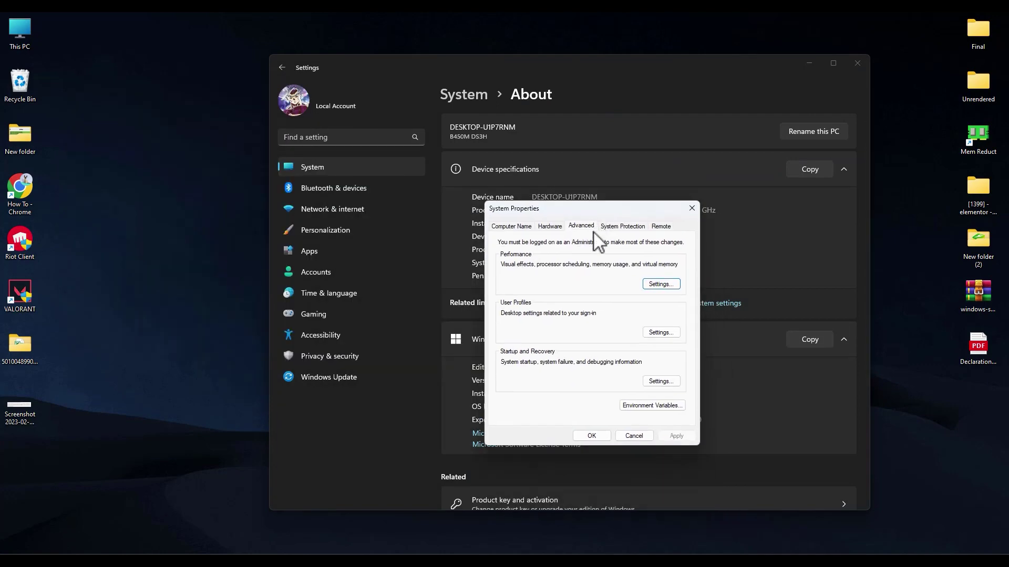
# In the virtual memory settings under Performance Options, turn off automatic paging file management and choose a custom size for drive C:.
pyautogui.click(661, 286)
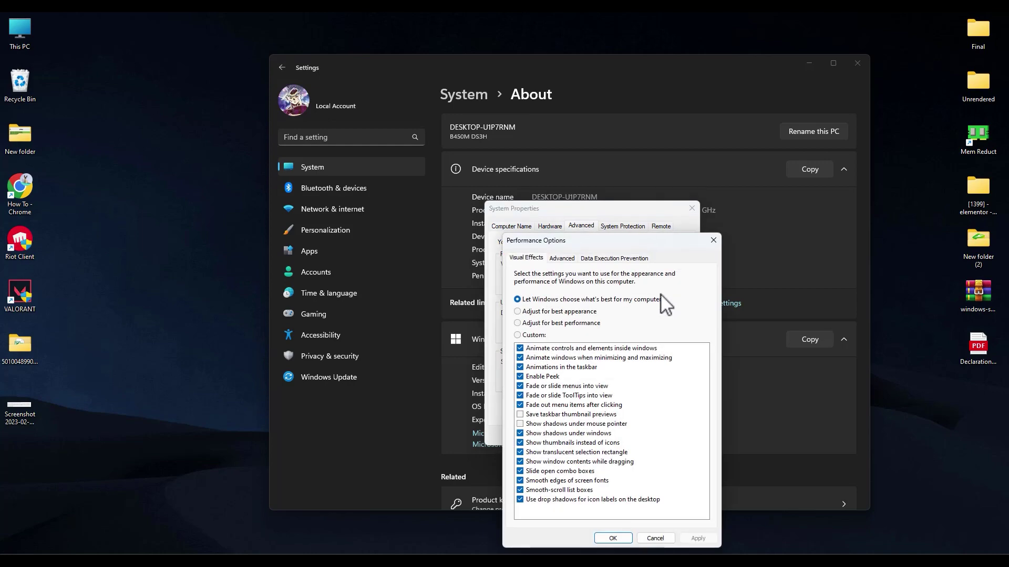
pyautogui.moveTo(615, 241); pyautogui.dragTo(619, 187)
pyautogui.click(568, 205)
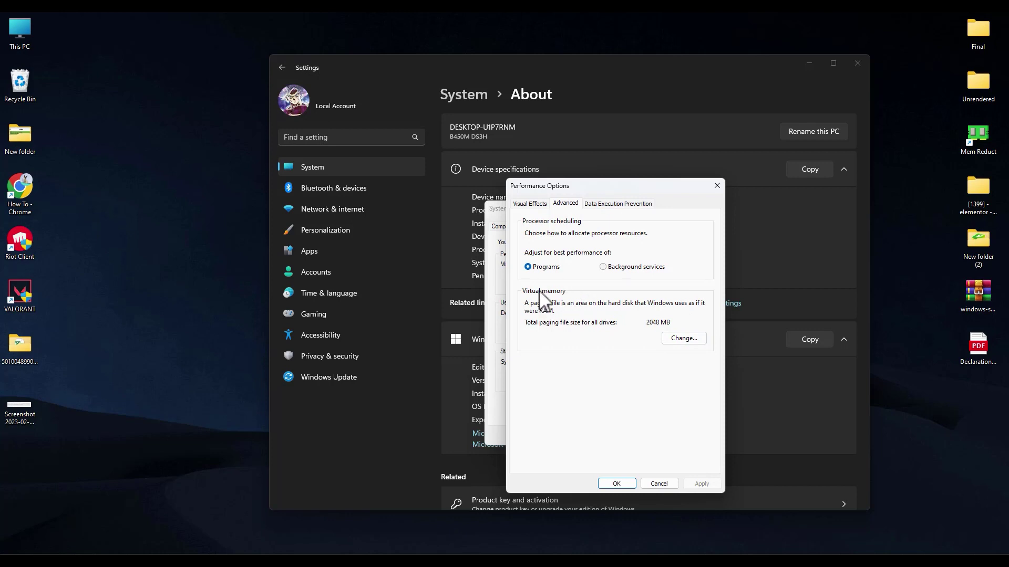
pyautogui.click(684, 338)
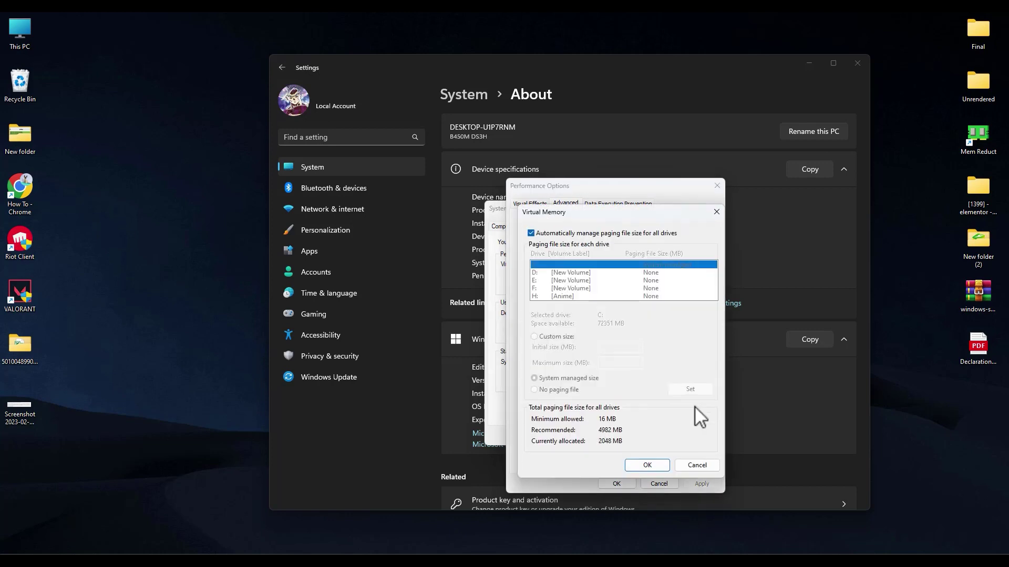
pyautogui.click(531, 233)
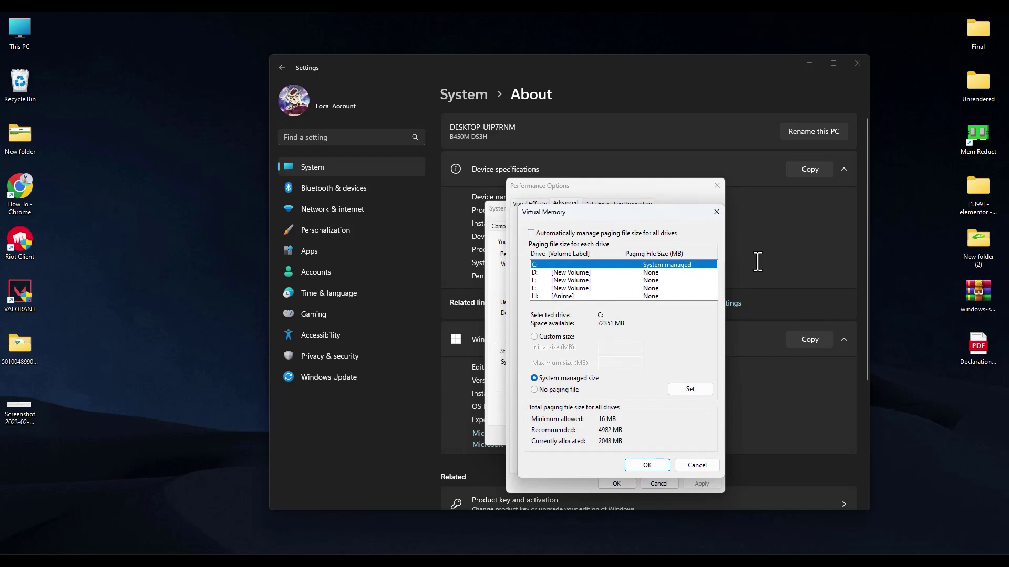
pyautogui.click(535, 338)
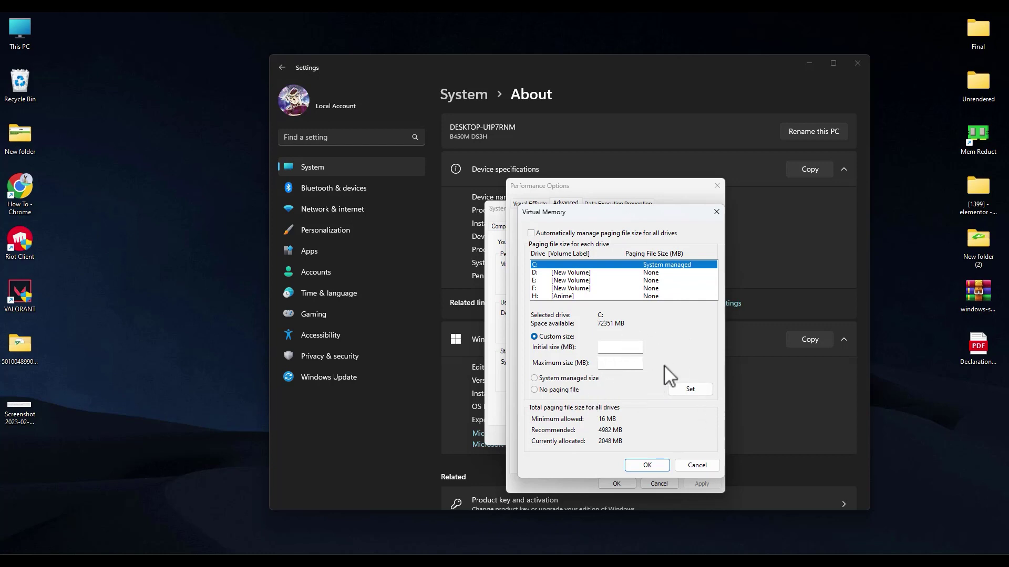
# Open Calculator beside the Virtual Memory dialog and check the desktop screenshot for the recommended virtual memory size.
pyautogui.click(408, 550)
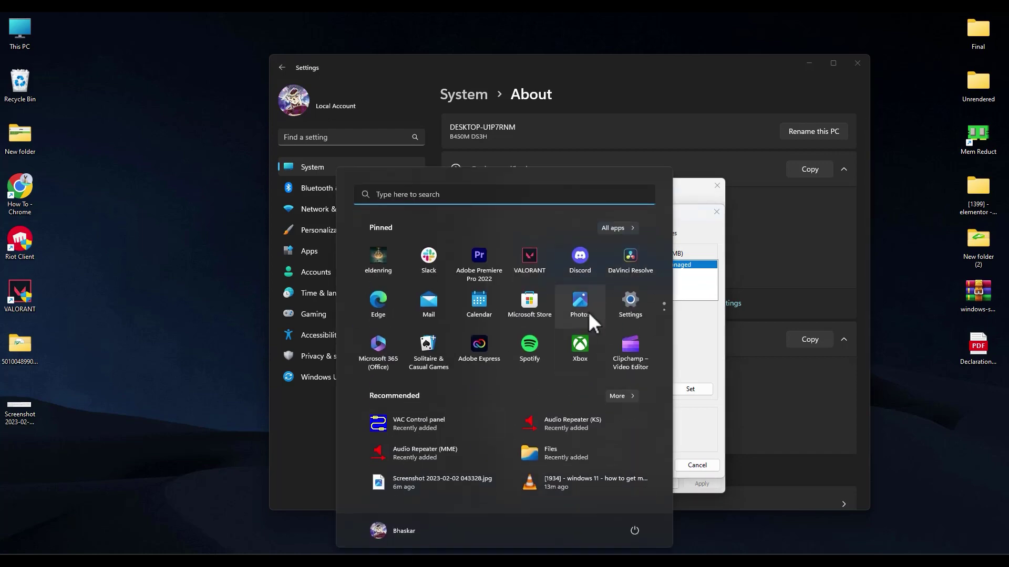
pyautogui.write('cal')
pyautogui.click(386, 285)
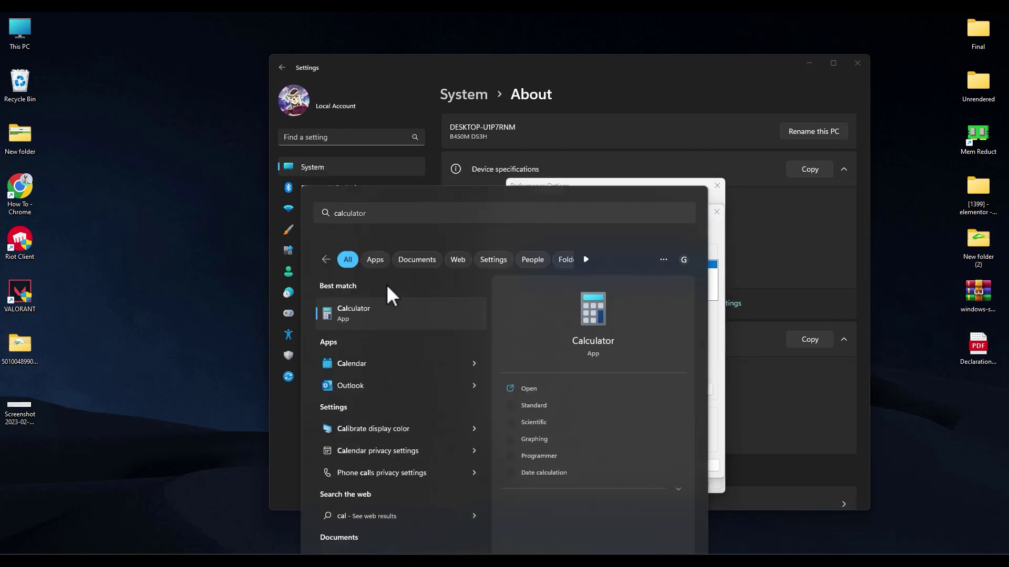
pyautogui.moveTo(527, 256); pyautogui.dragTo(353, 209)
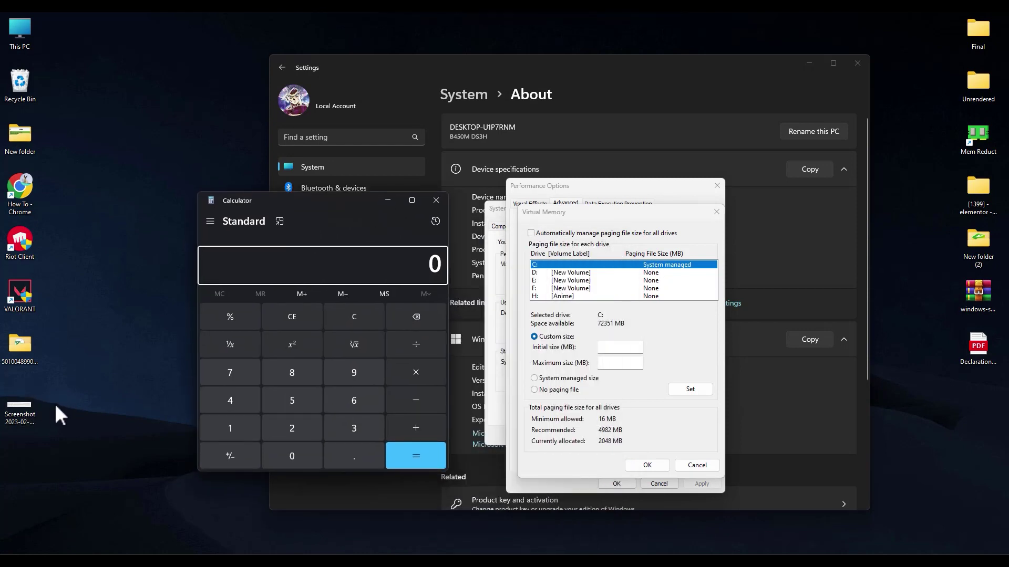
pyautogui.doubleClick(23, 404)
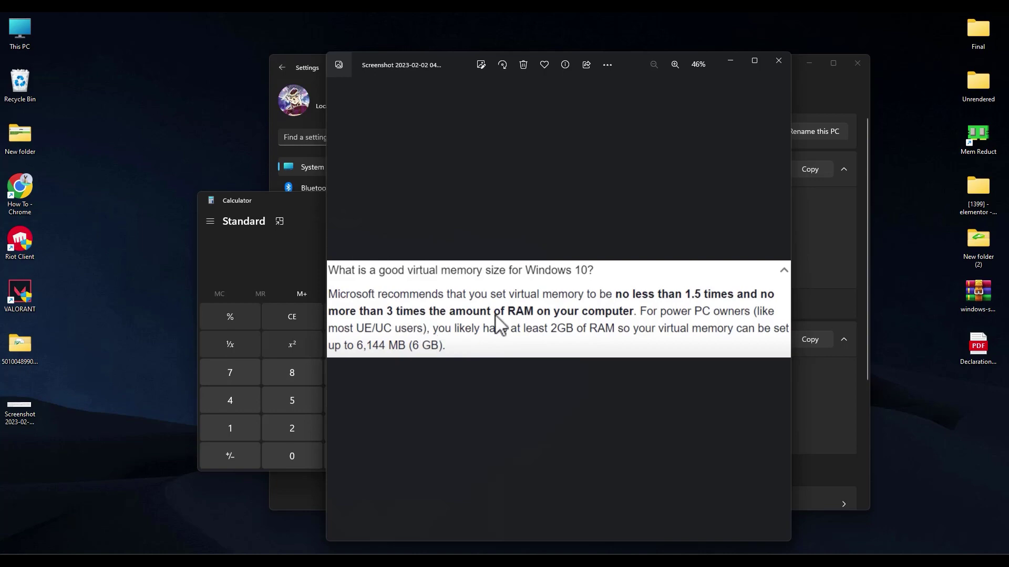
pyautogui.click(730, 60)
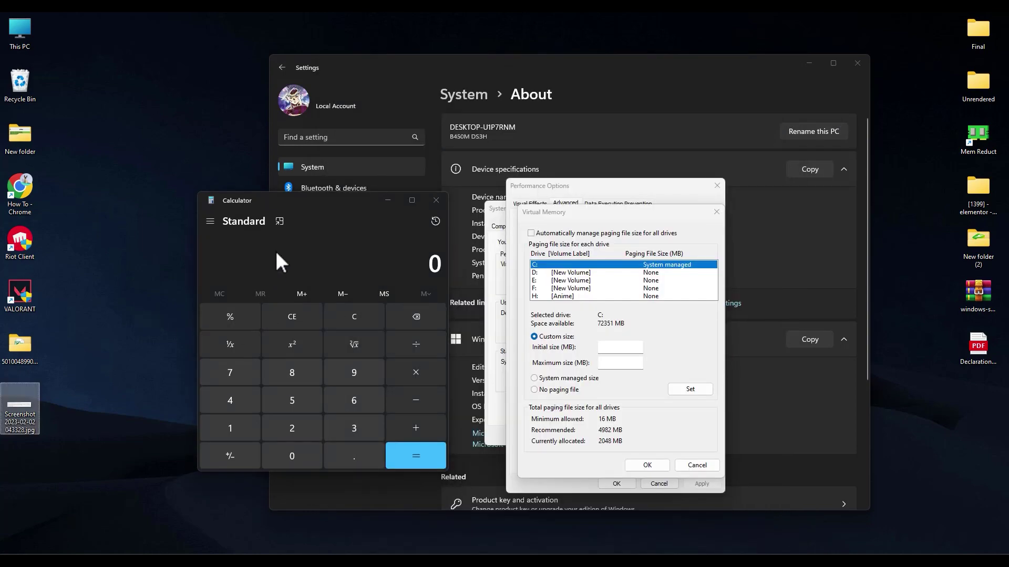
# Calculate 1024 × 32 in Calculator to convert the installed RAM to megabytes.
pyautogui.click(328, 256)
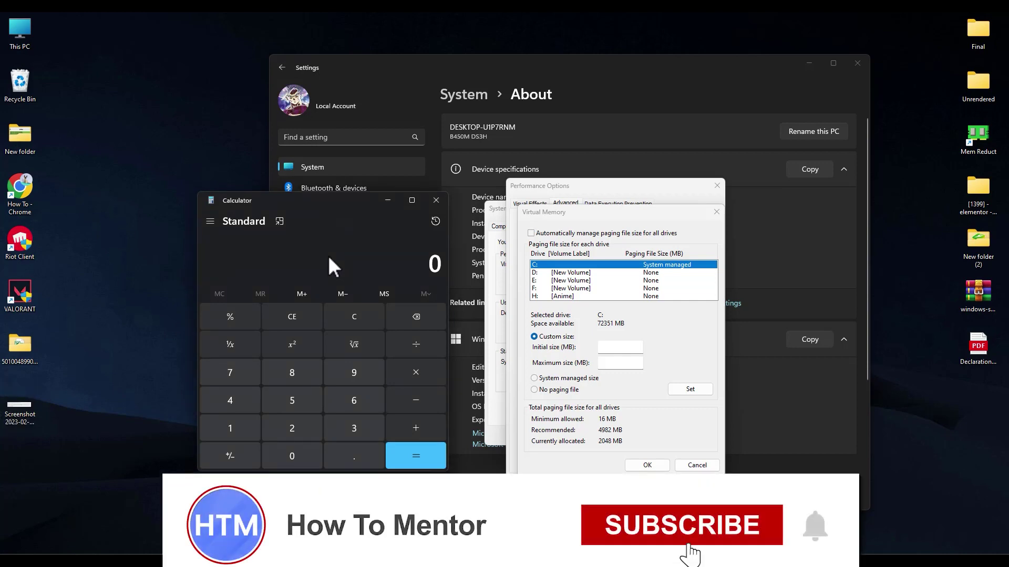
pyautogui.write('1,024')
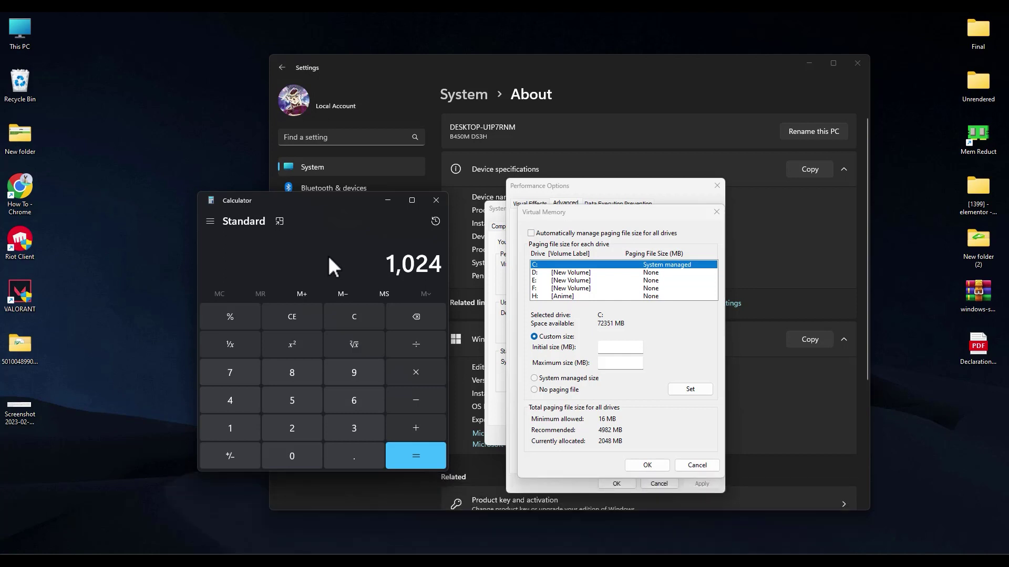
pyautogui.press('*')
pyautogui.write('32')
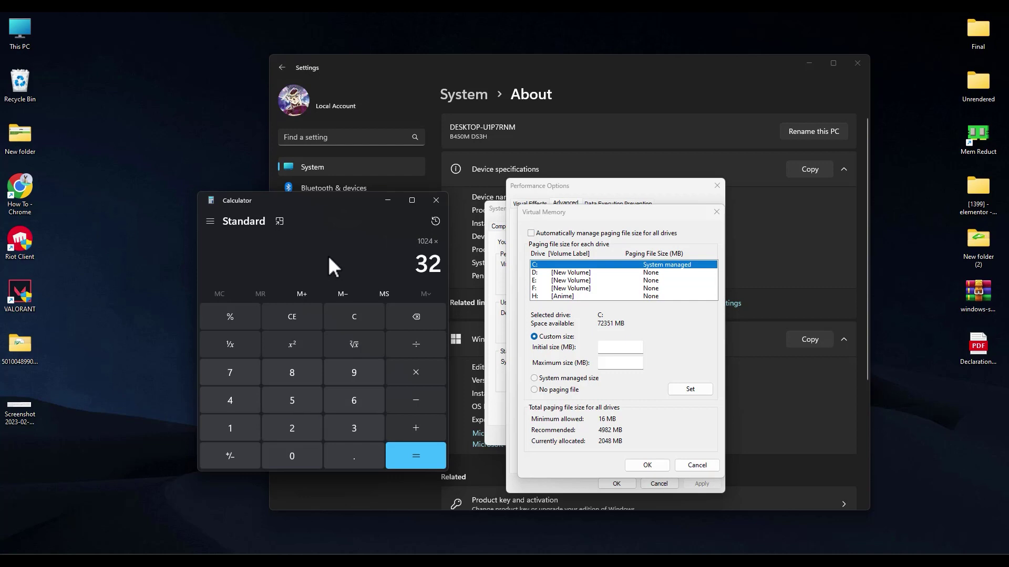
pyautogui.click(411, 458)
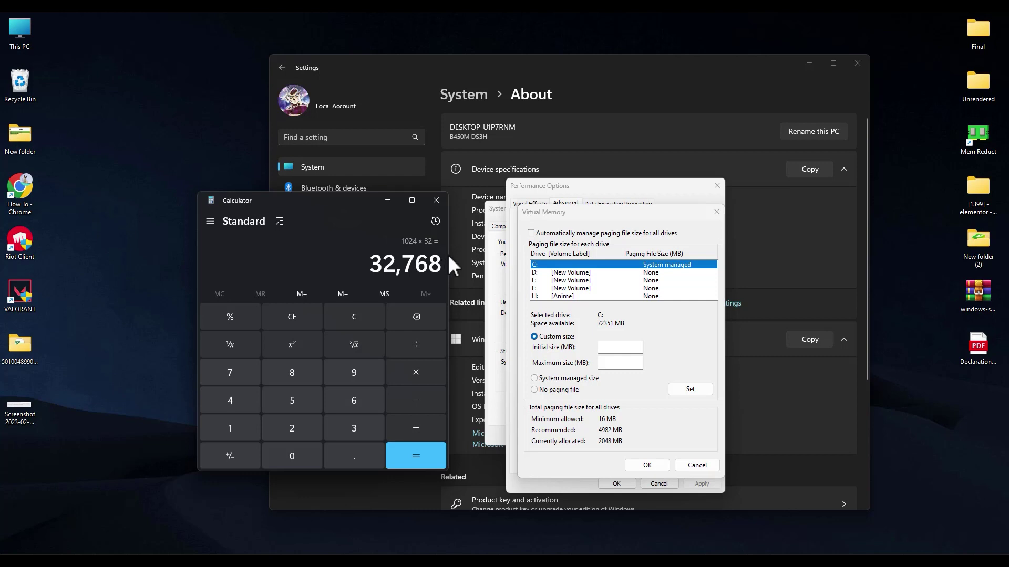
# Multiply the result by 1.5 and set the custom initial paging file size for drive C: to 49152 MB.
pyautogui.click(415, 374)
pyautogui.write('1')
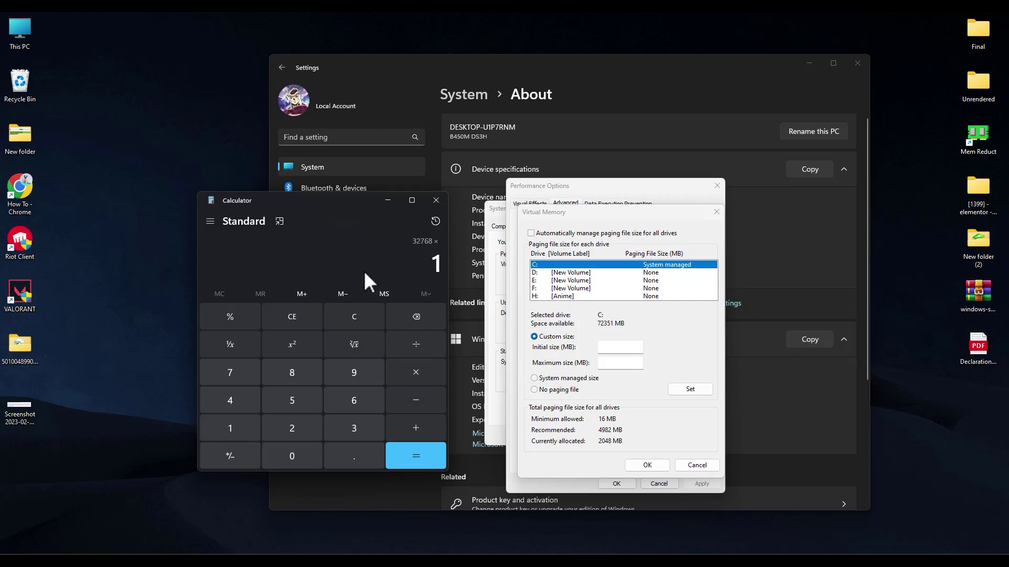
pyautogui.write('.5')
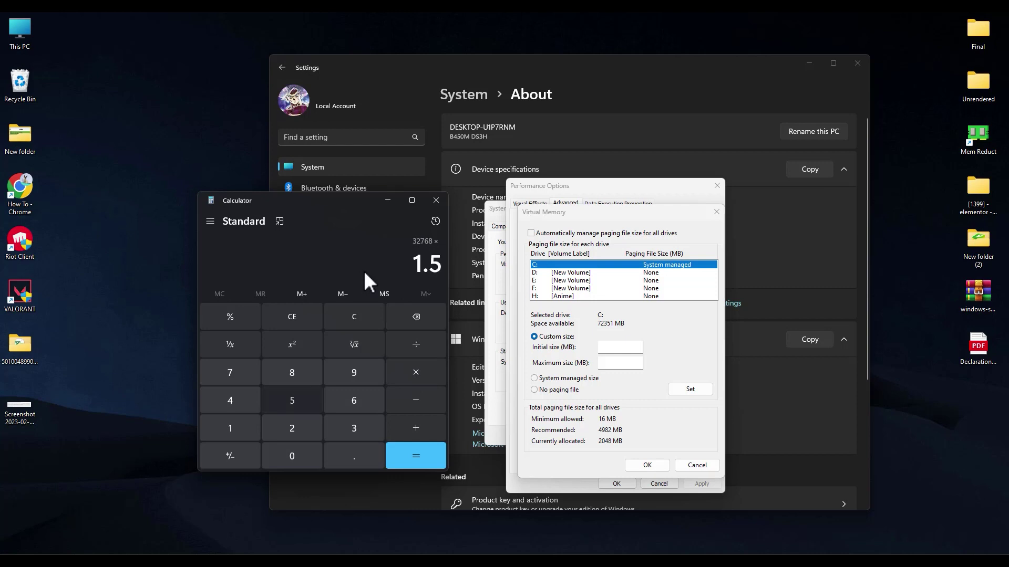
pyautogui.click(424, 455)
pyautogui.click(698, 361)
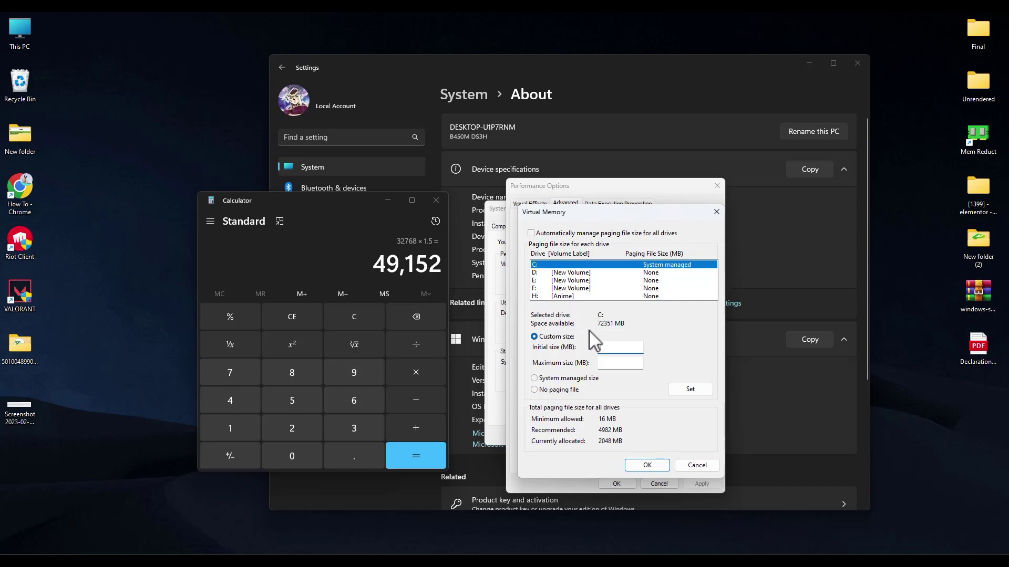
pyautogui.write('49152')
# Clear Calculator, calculate 1024 × 32 again, and recheck the recommended maximum multiple in the screenshot.
pyautogui.click(350, 315)
pyautogui.write('10')
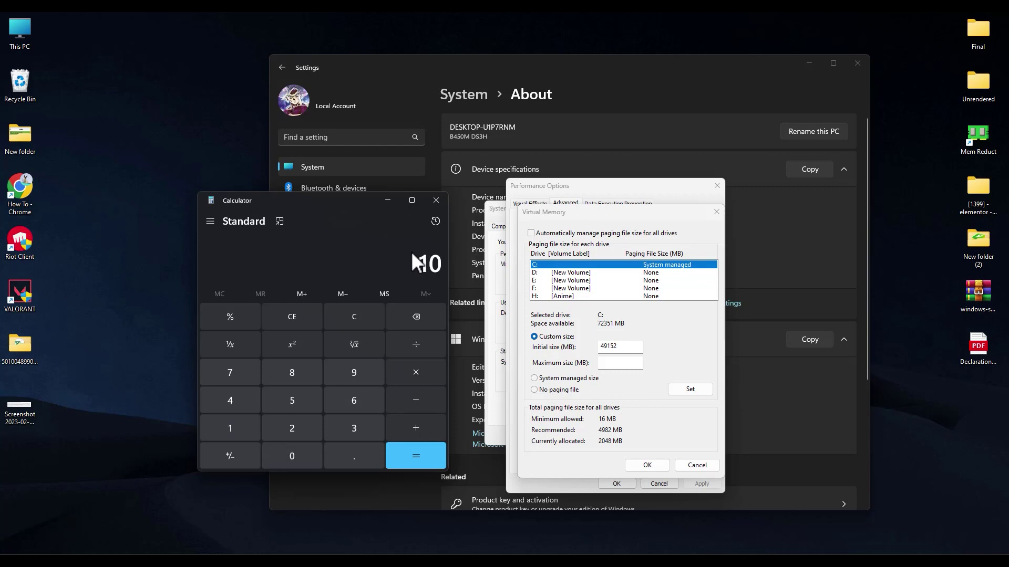
pyautogui.write('24*32')
pyautogui.press('Return')
pyautogui.click(580, 560)
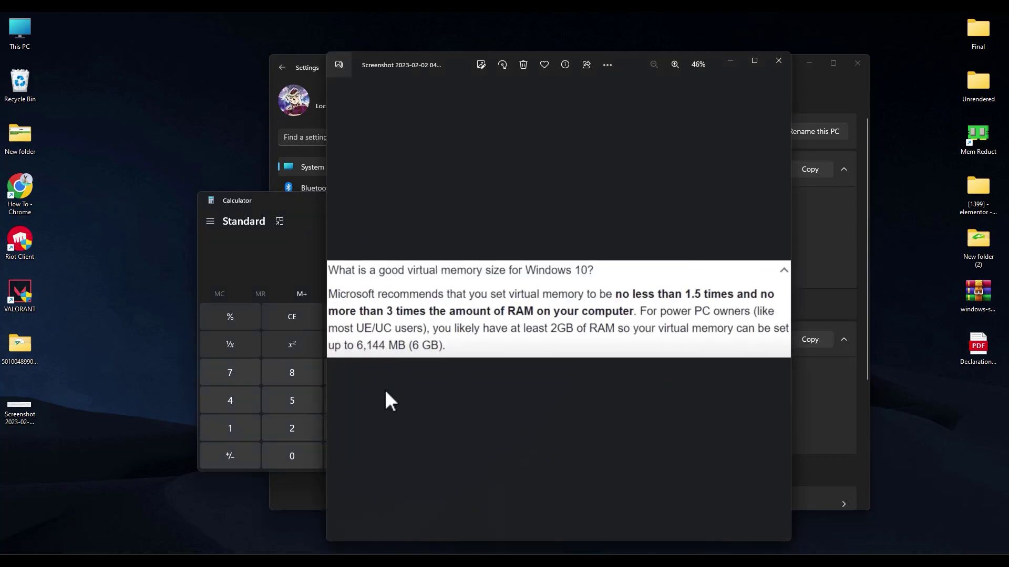
pyautogui.click(730, 61)
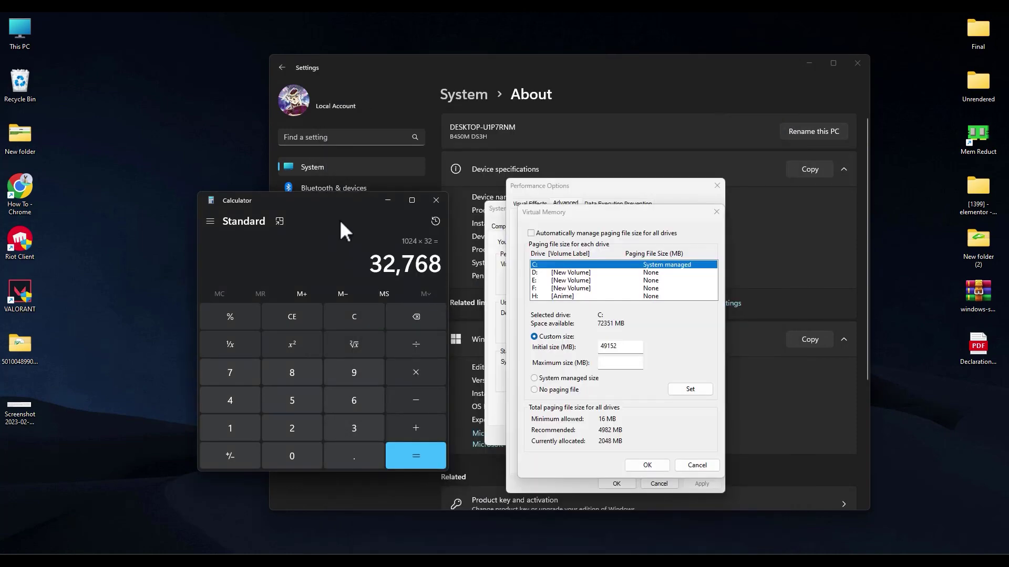
# Multiply the RAM size in megabytes by 3 in Calculator and set drive C:'s maximum paging file size to 98304 MB.
pyautogui.write('*3')
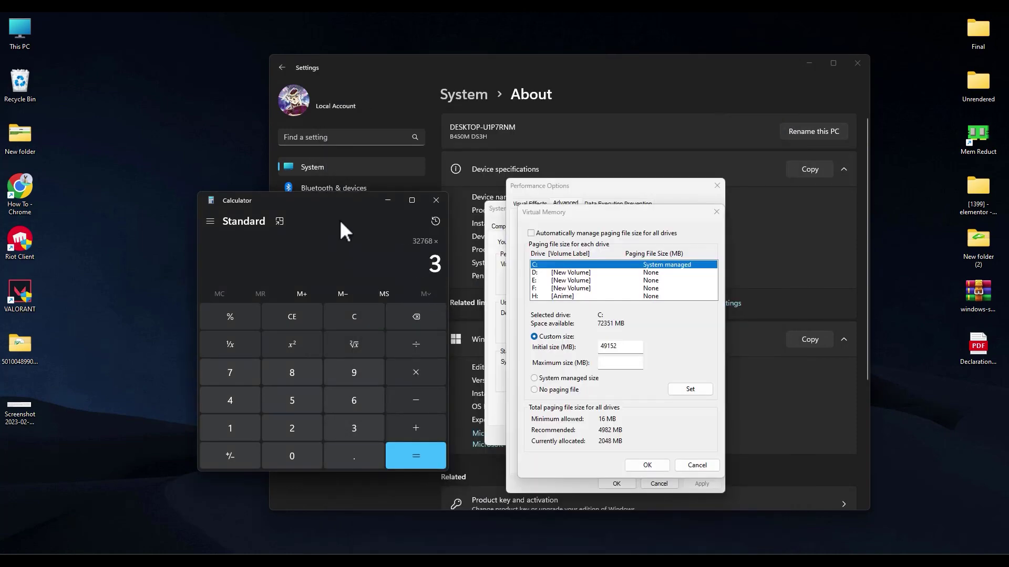
pyautogui.click(415, 463)
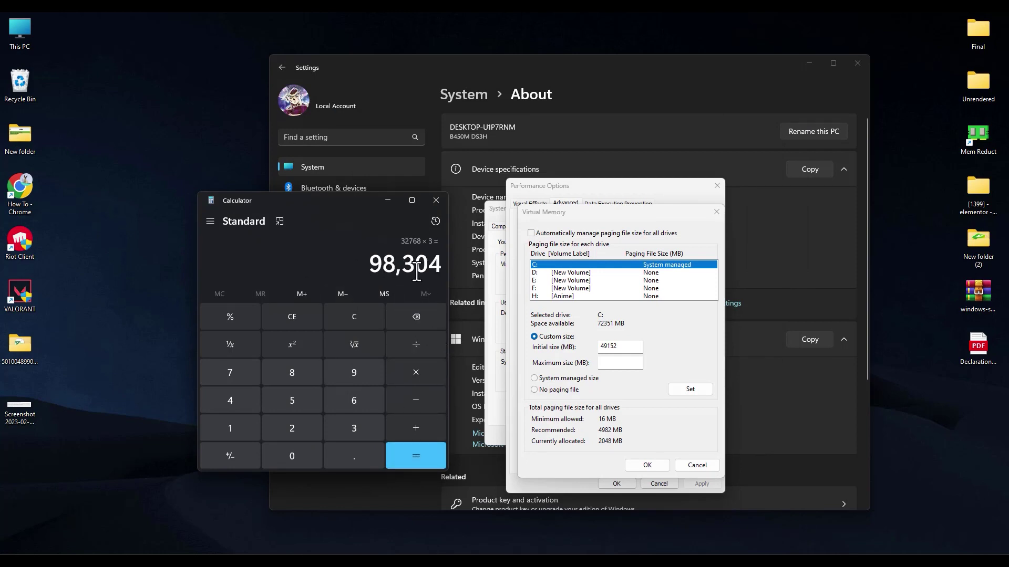
pyautogui.click(615, 362)
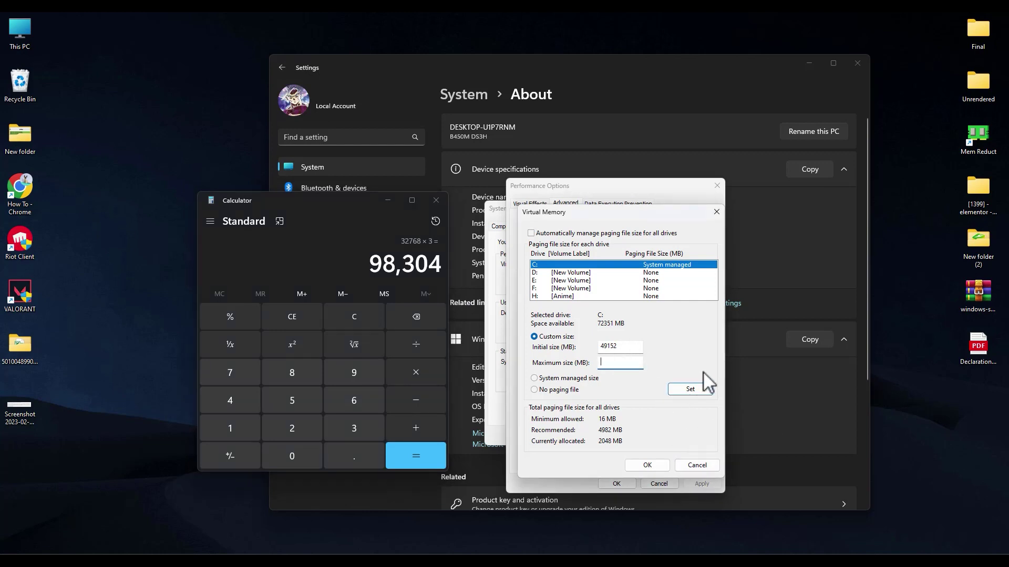
pyautogui.write('98304')
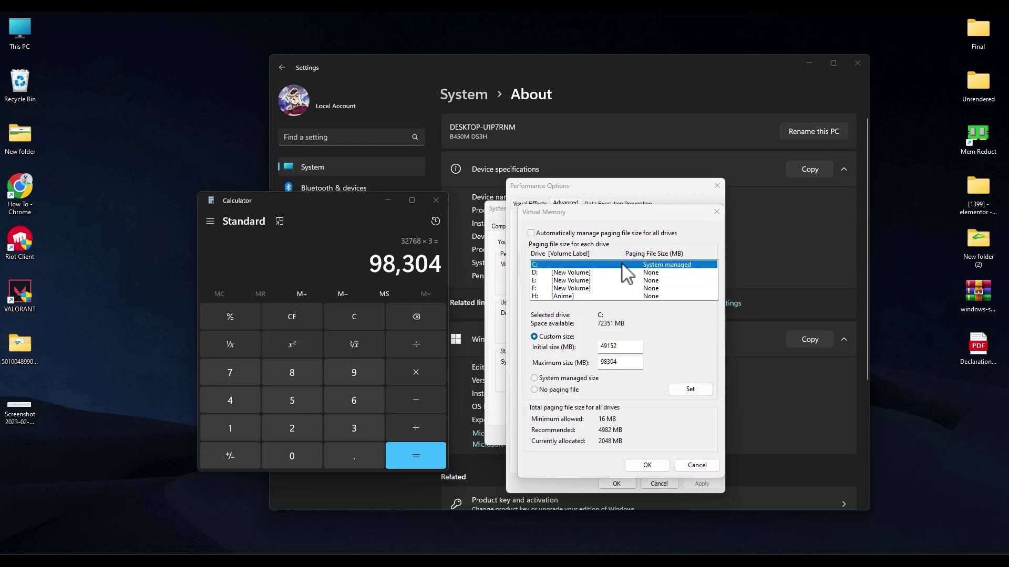
# Assign the custom paging file size to drive C:, accepting the limited free space, and confirm the Virtual Memory settings.
pyautogui.click(689, 389)
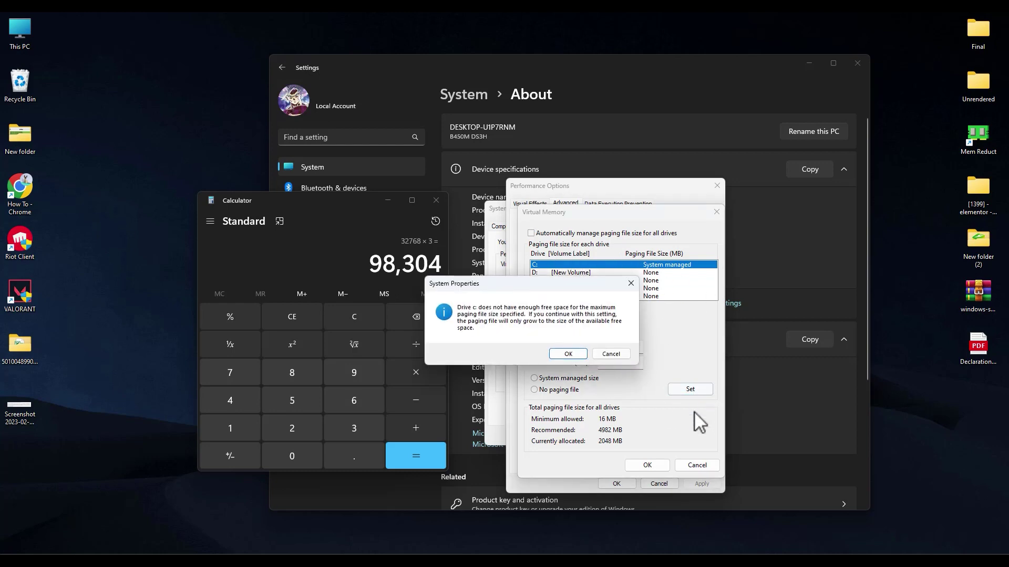
pyautogui.click(560, 357)
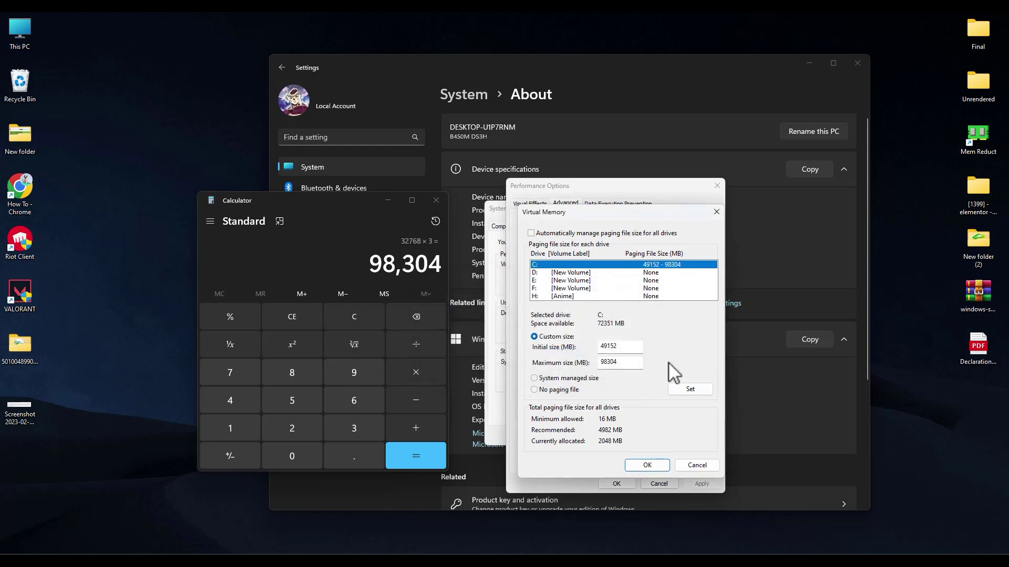
pyautogui.click(653, 460)
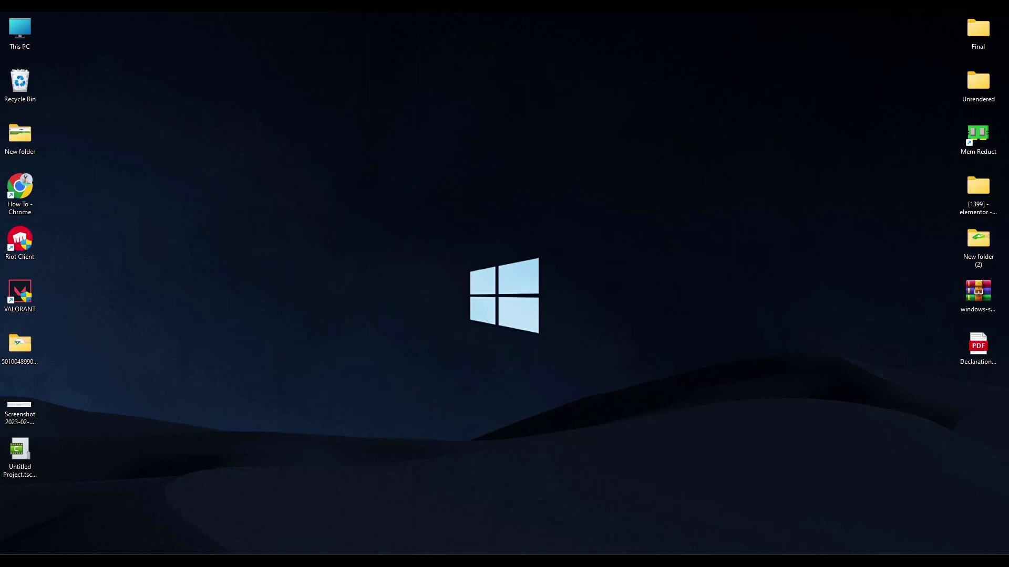
# Open the Storage page in Windows Settings and display the storage used on other drives from the advanced storage settings.
pyautogui.press('super+x')
pyautogui.click(402, 444)
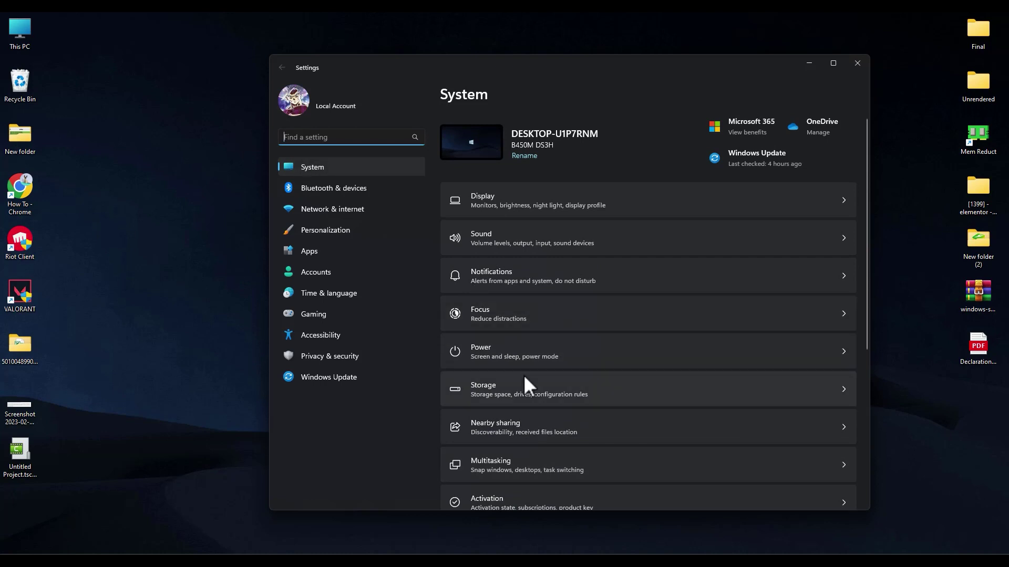
pyautogui.click(507, 386)
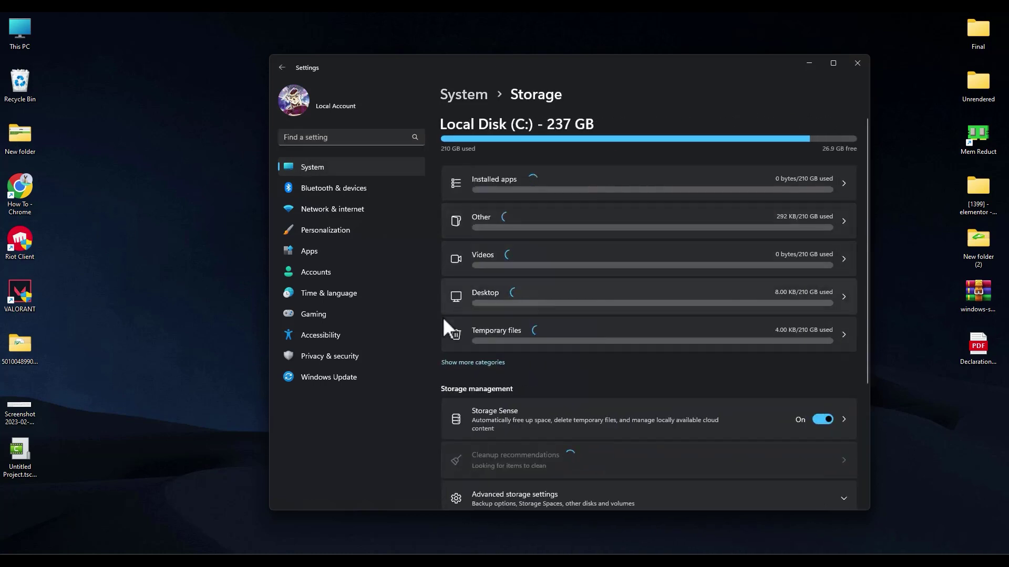
pyautogui.scroll(-3, 493, 352)
pyautogui.click(559, 322)
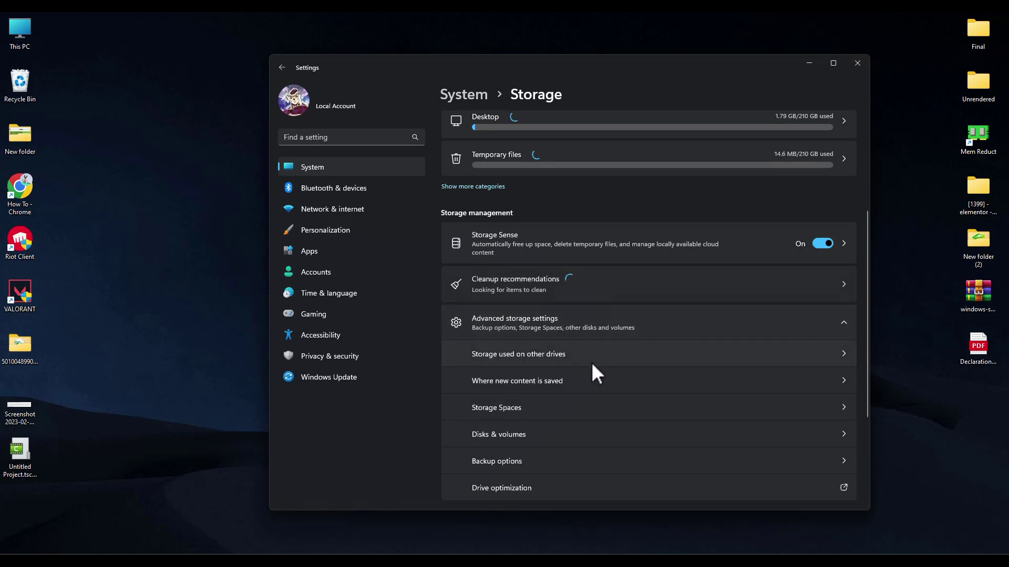
pyautogui.click(592, 364)
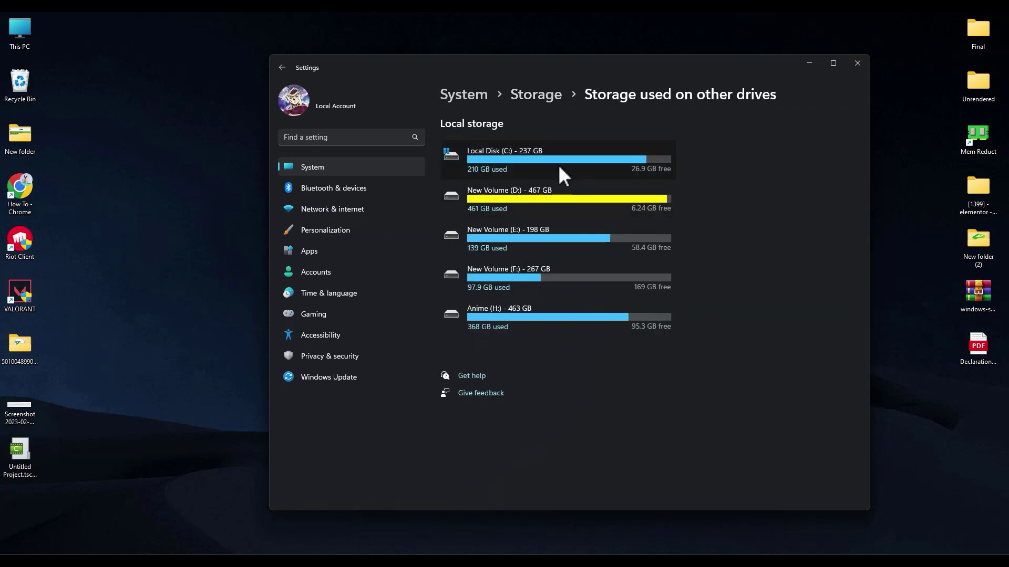
# Check the virtual memory size in the System & reserved details of Local Disk (C:), and close Settings.
pyautogui.click(559, 167)
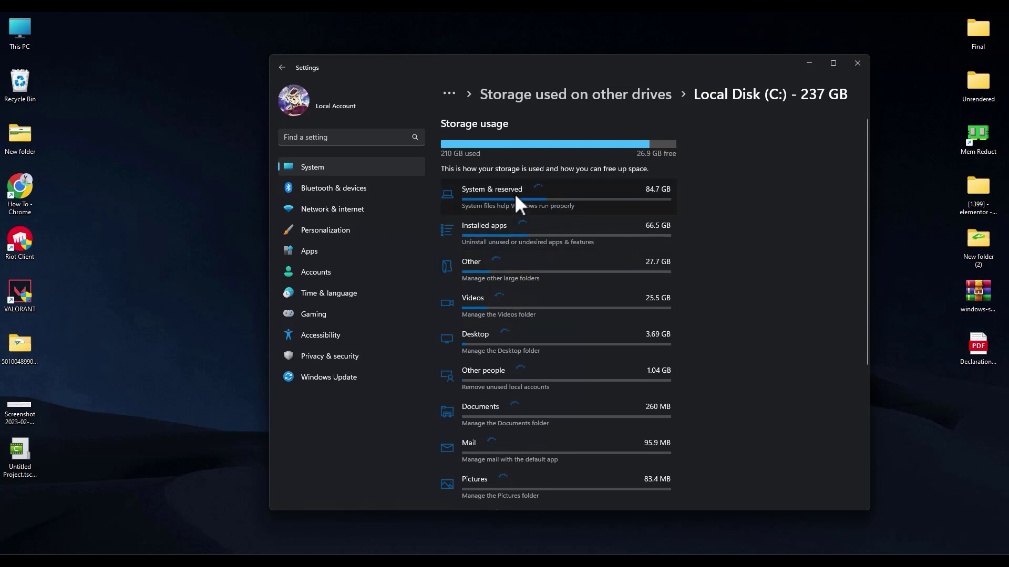
pyautogui.click(546, 197)
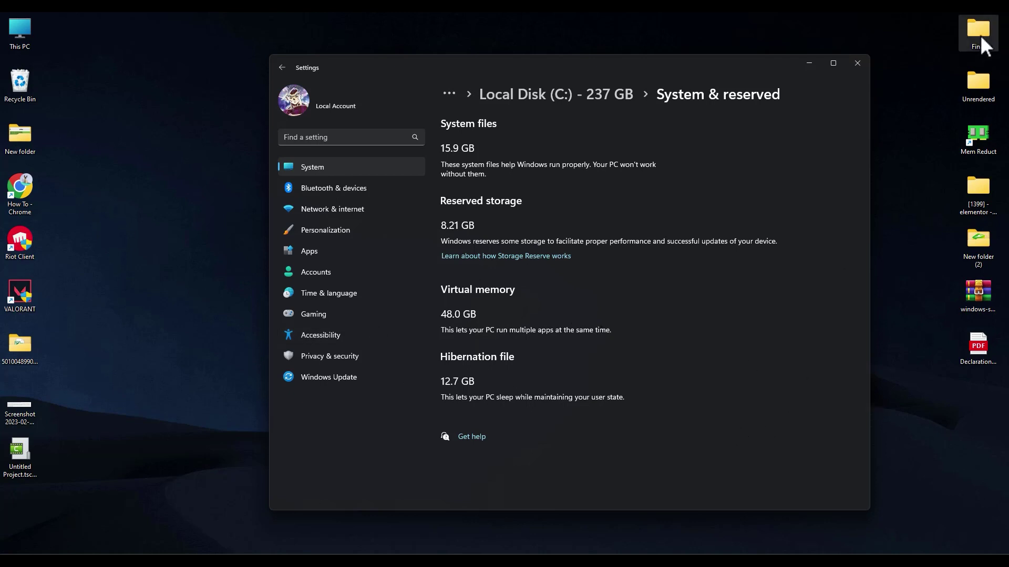
pyautogui.click(858, 63)
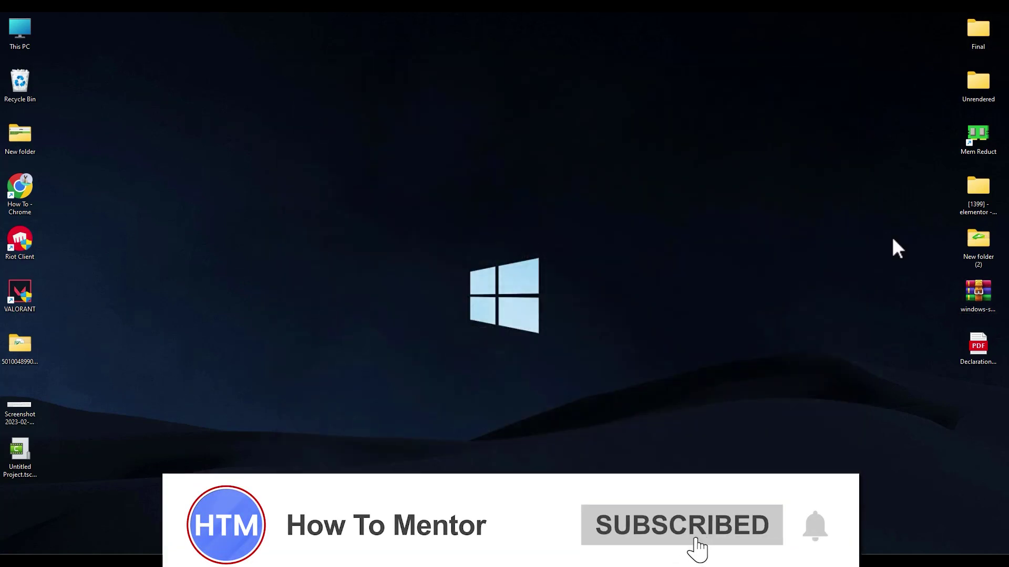